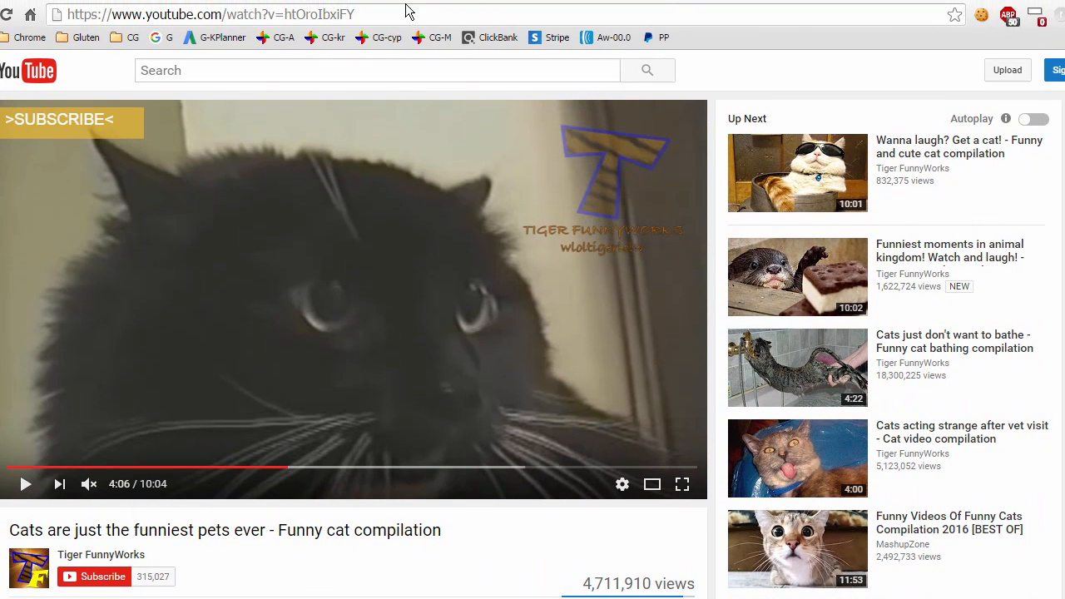
Copy the address of the YouTube video "Cats are just the funniest pets ever - Funny cat compilation"
click(368, 15)
key(ctrl+c)
right_click(338, 15)
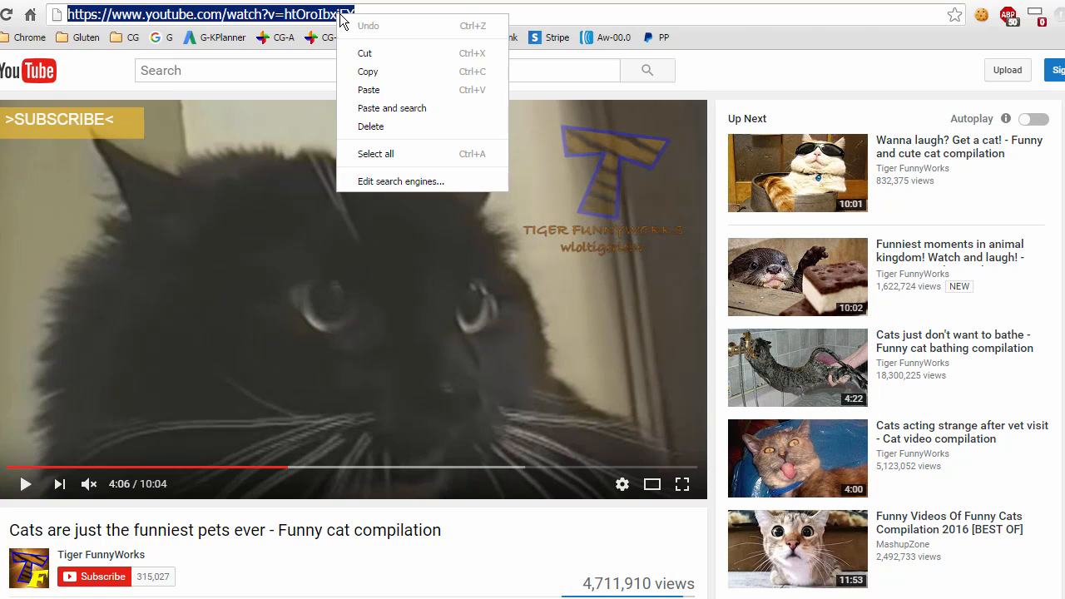
click(388, 70)
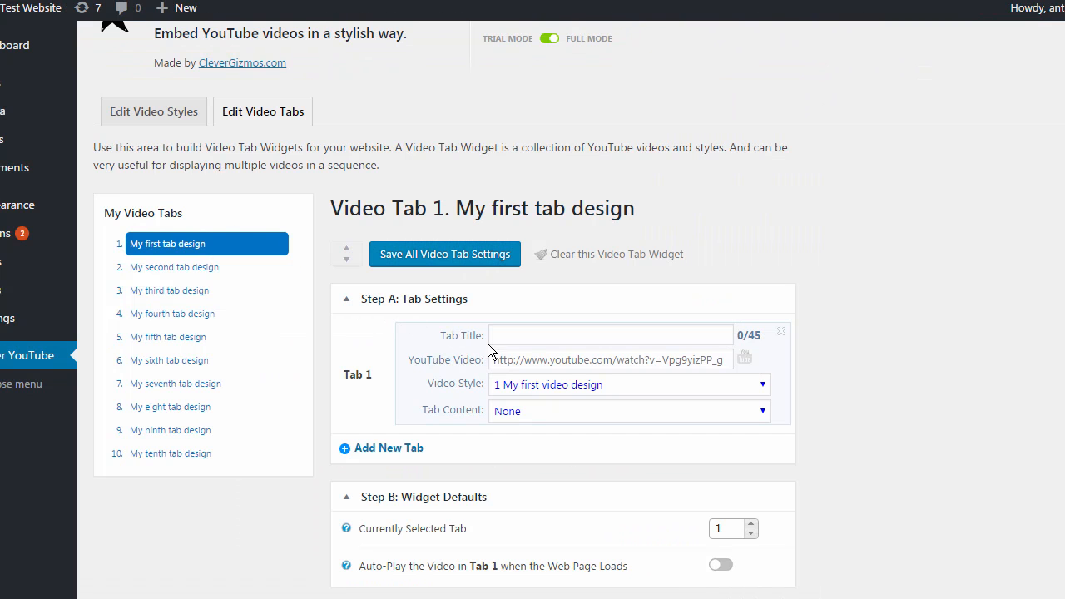
In the WordPress video tab settings, paste the copied cat video address as Tab 1's YouTube video and title the tab Cats
click(551, 360)
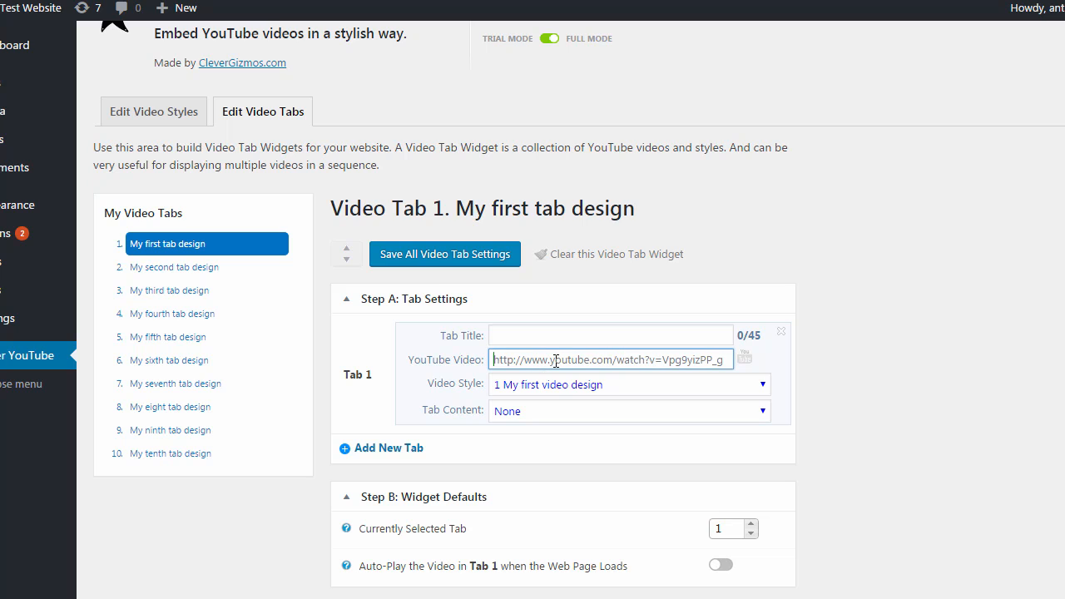
key(ctrl+v)
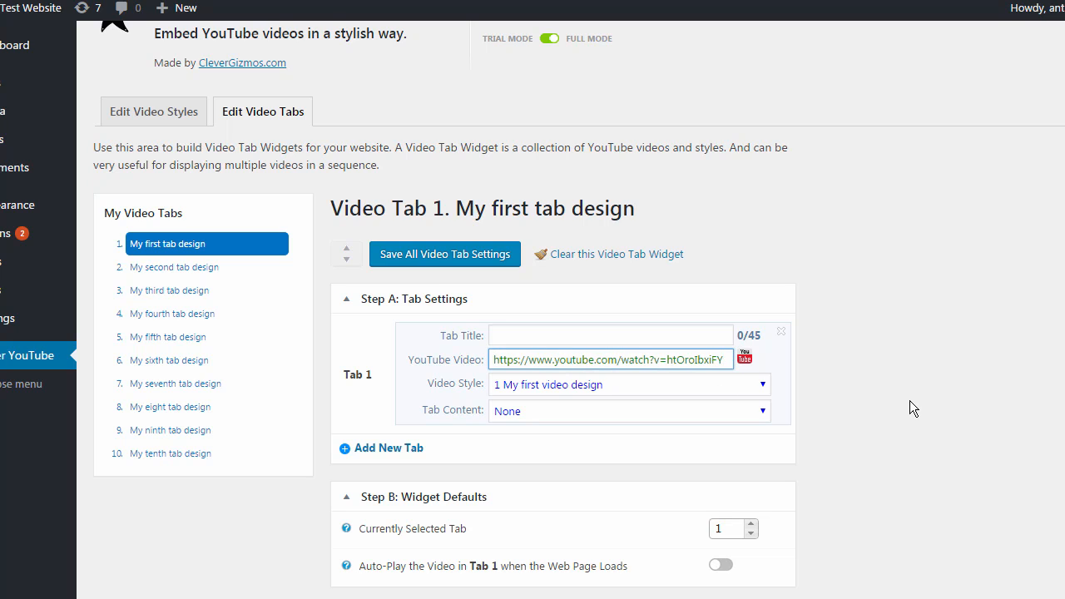
click(745, 357)
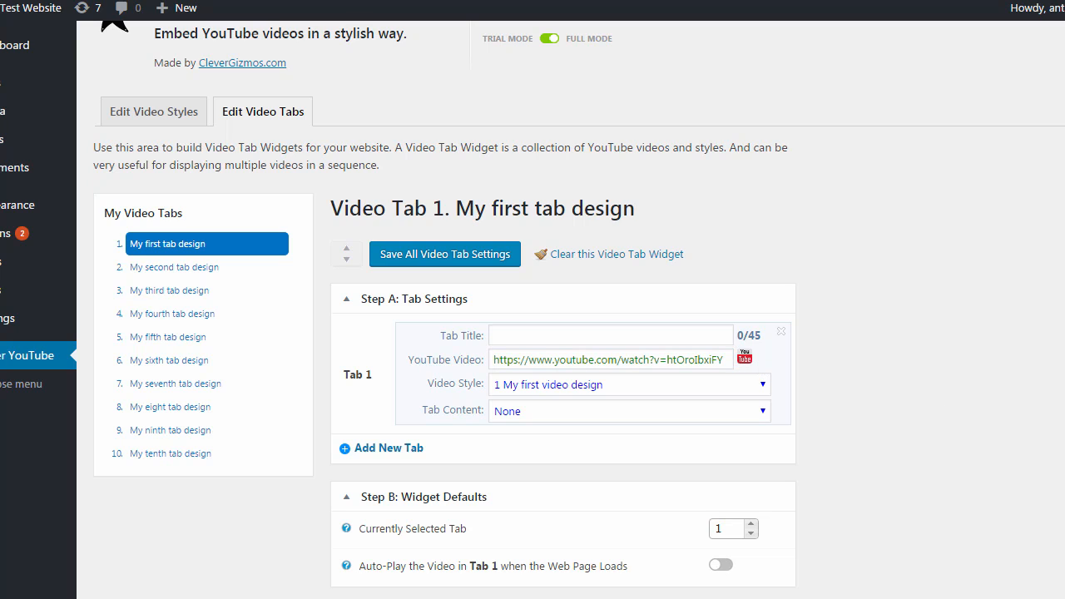
click(519, 336)
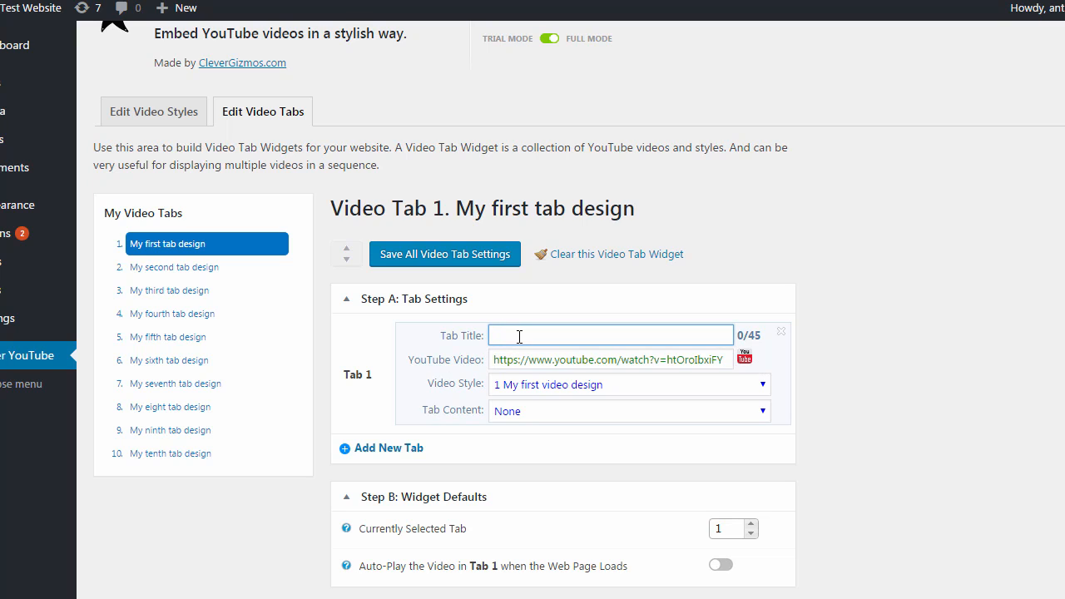
text(Cats)
Add a second tab to the video tab widget and title it Dogs
click(387, 449)
click(514, 451)
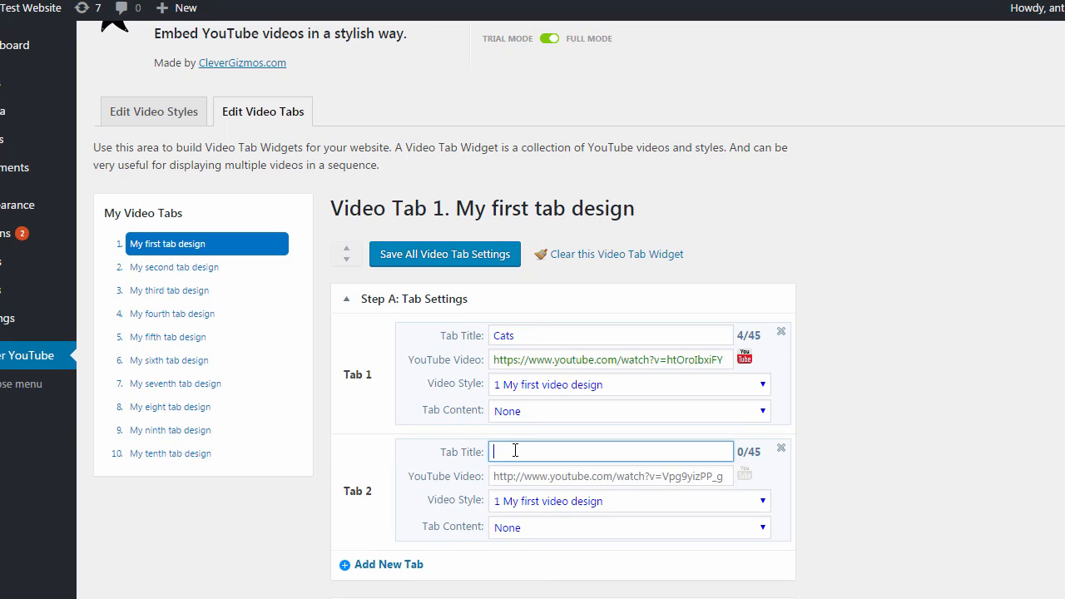
text(Dogs)
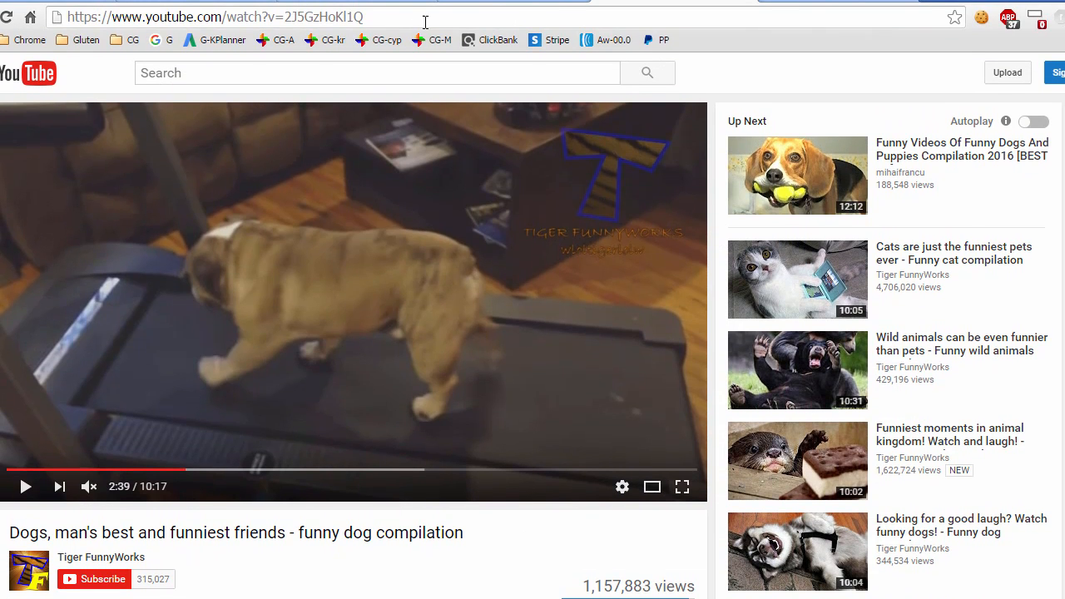
Copy the YouTube address of the funny dog compilation and paste it as Tab 2's video in the WordPress widget settings
click(413, 20)
key(ctrl+c)
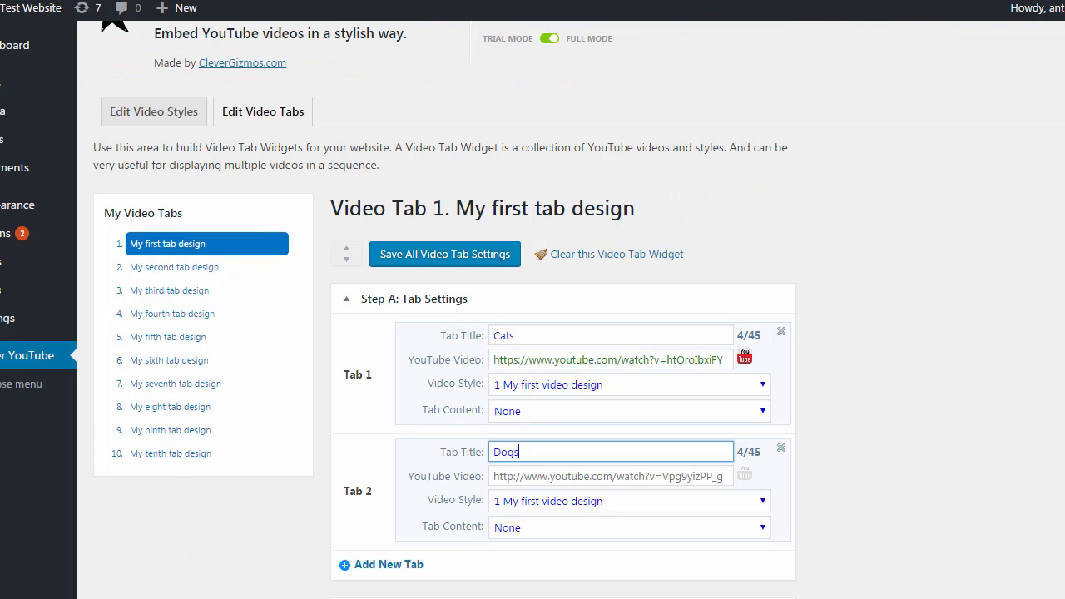
click(526, 477)
key(ctrl+v)
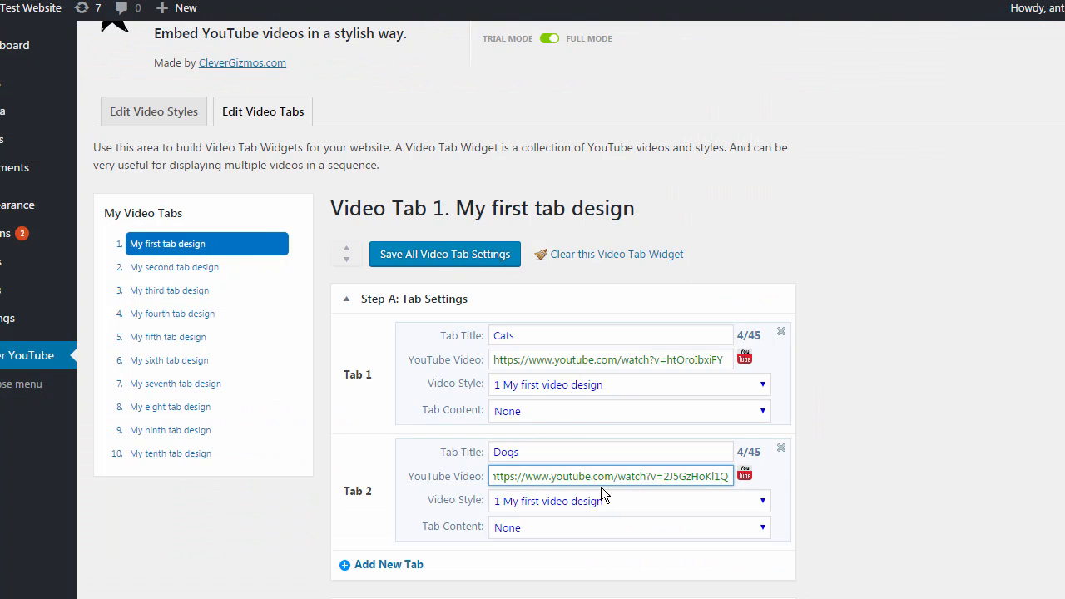
Add a third tab to the video tab widget and title it Birds
click(392, 566)
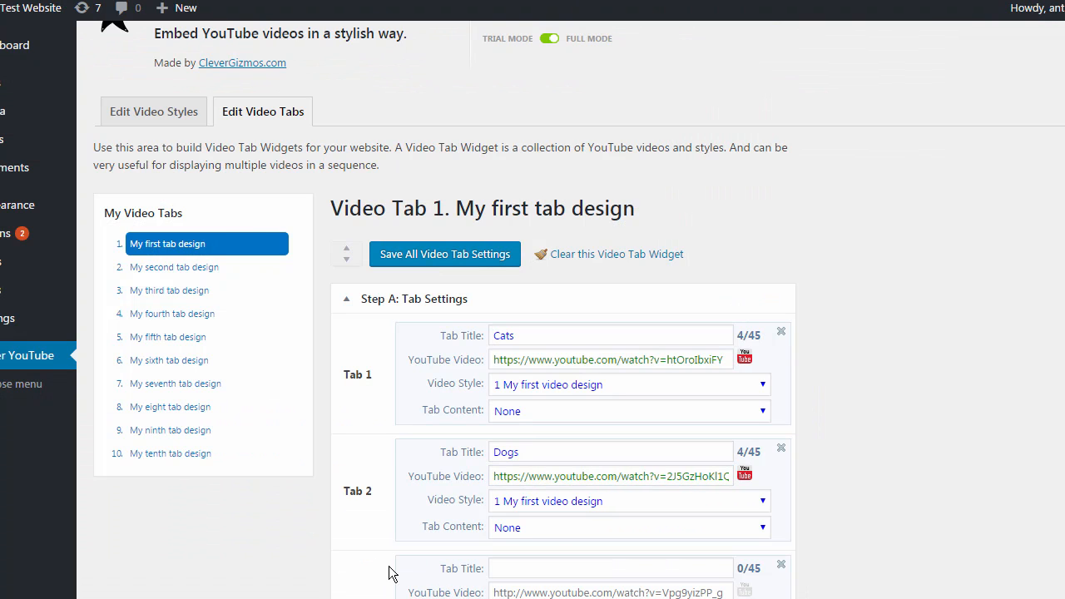
scroll(944, 333, down, 2)
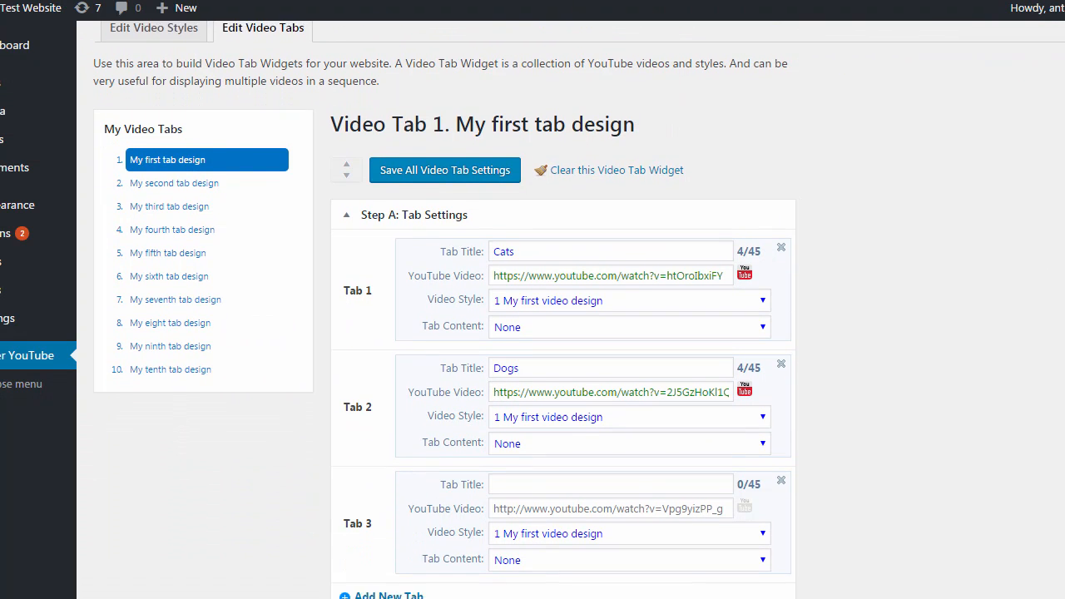
click(574, 452)
text(Bir)
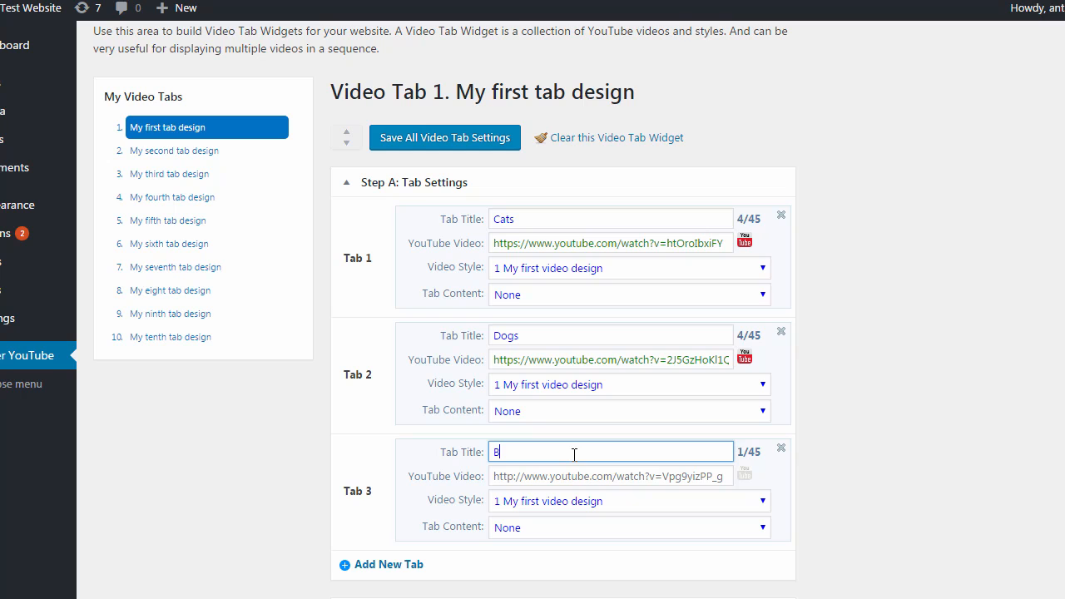
text(ds)
key(ctrl+a)
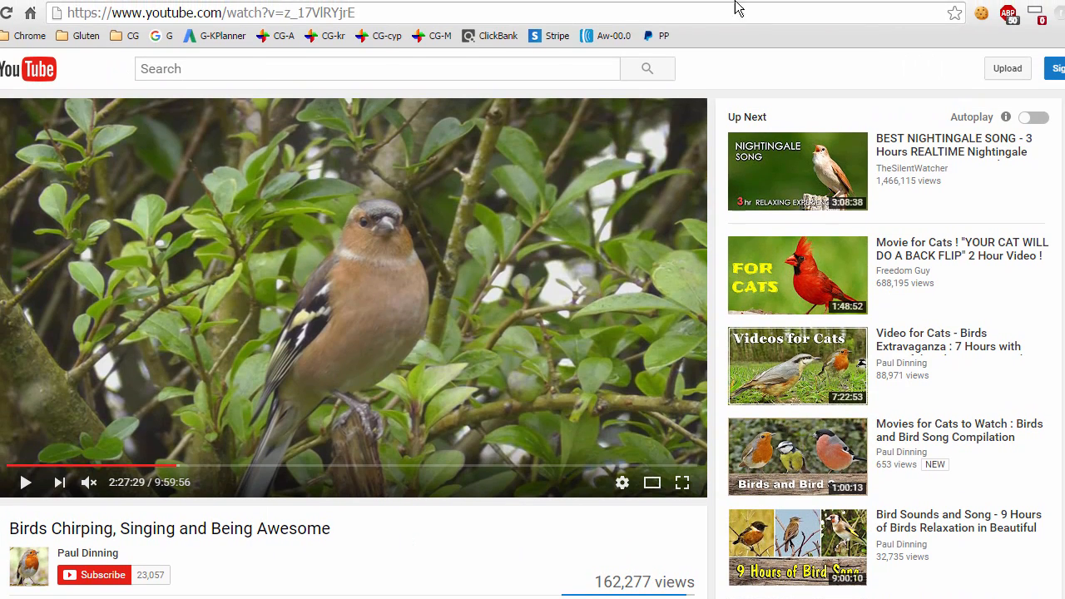
Copy the YouTube address of "Birds Chirping, Singing and Being Awesome" and paste it as Tab 3's video in the WordPress widget settings
click(740, 10)
key(ctrl+c)
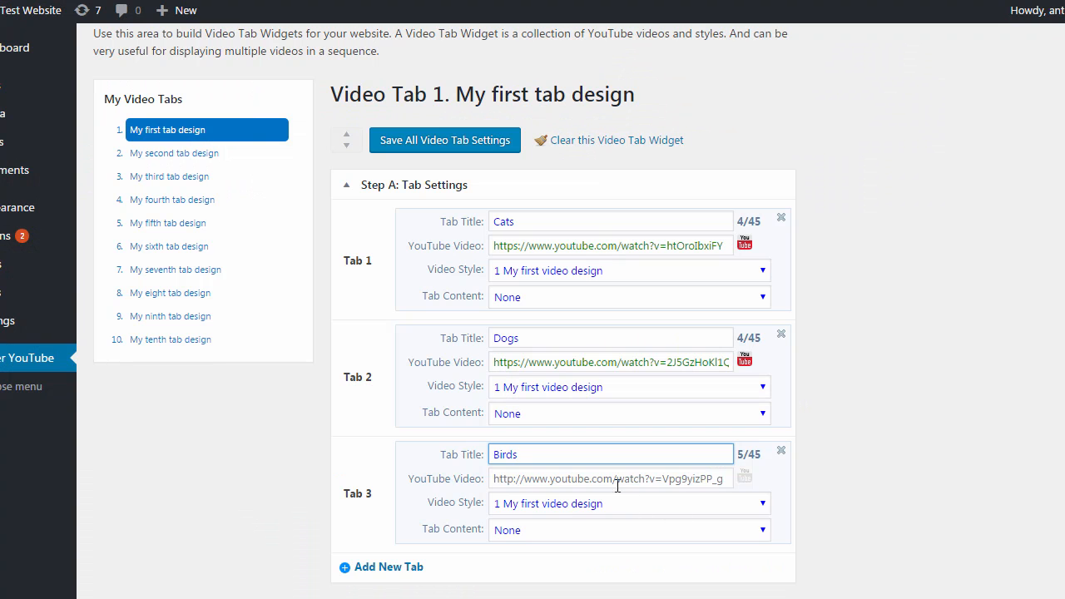
click(617, 483)
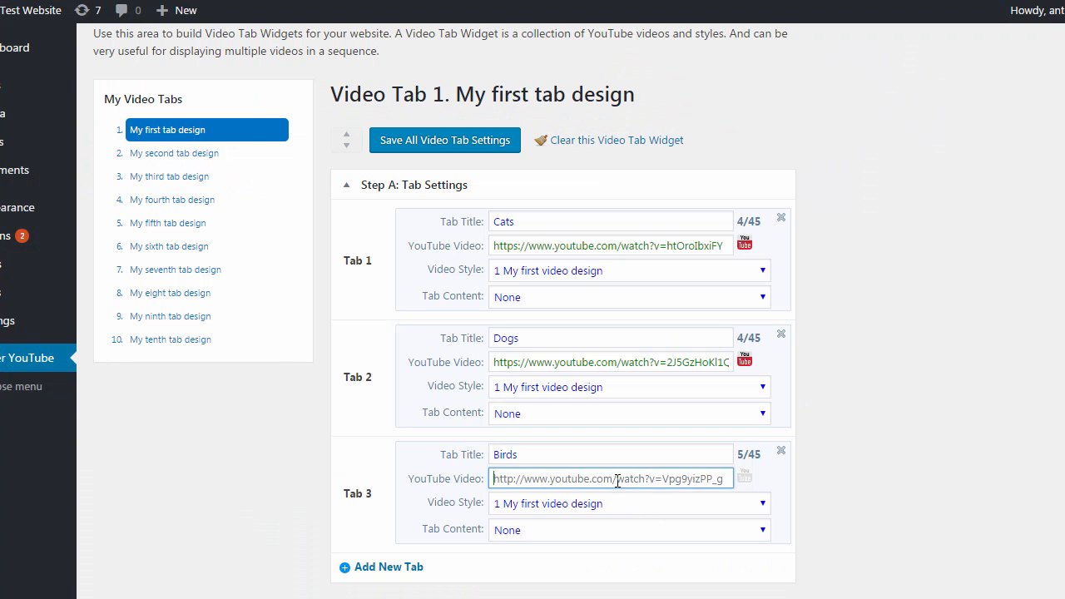
key(ctrl+v)
click(866, 509)
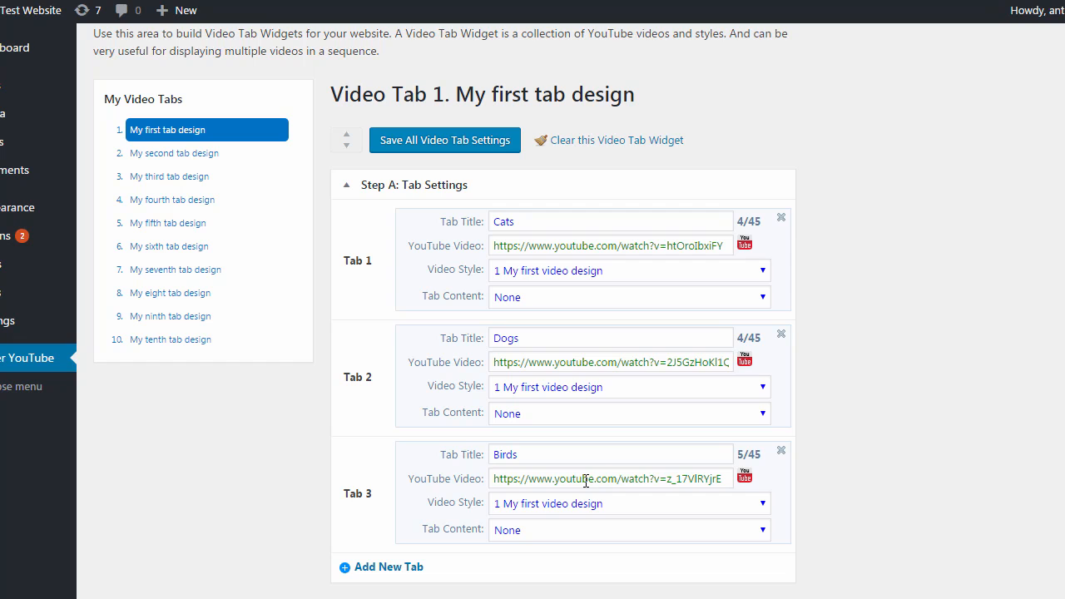
Rename the first video tab widget to "My pets" and save all video tab settings
mouse_move(229, 132)
click(295, 129)
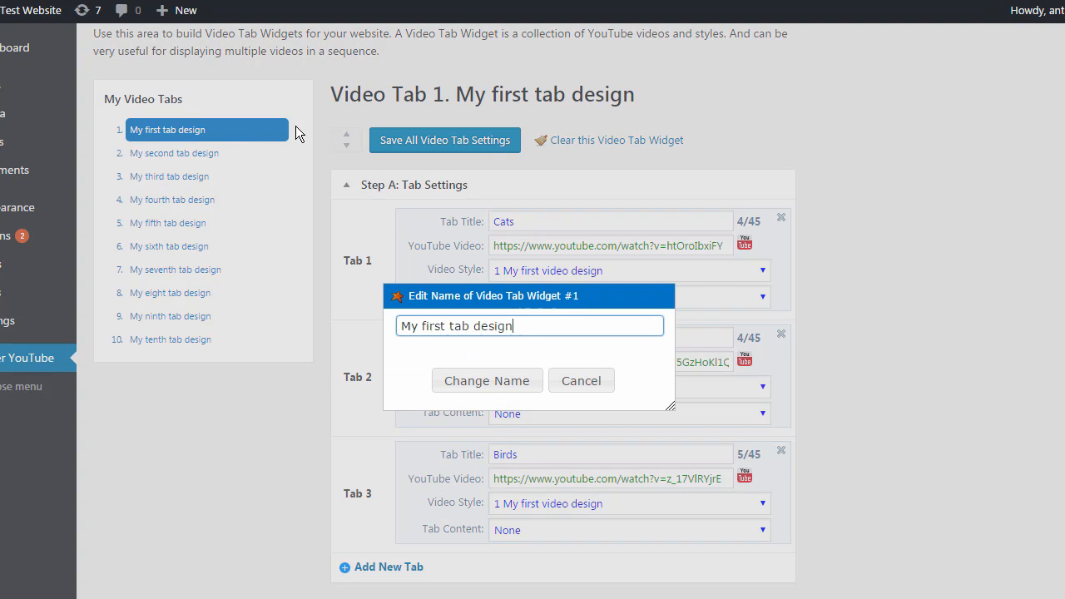
key(ctrl+a)
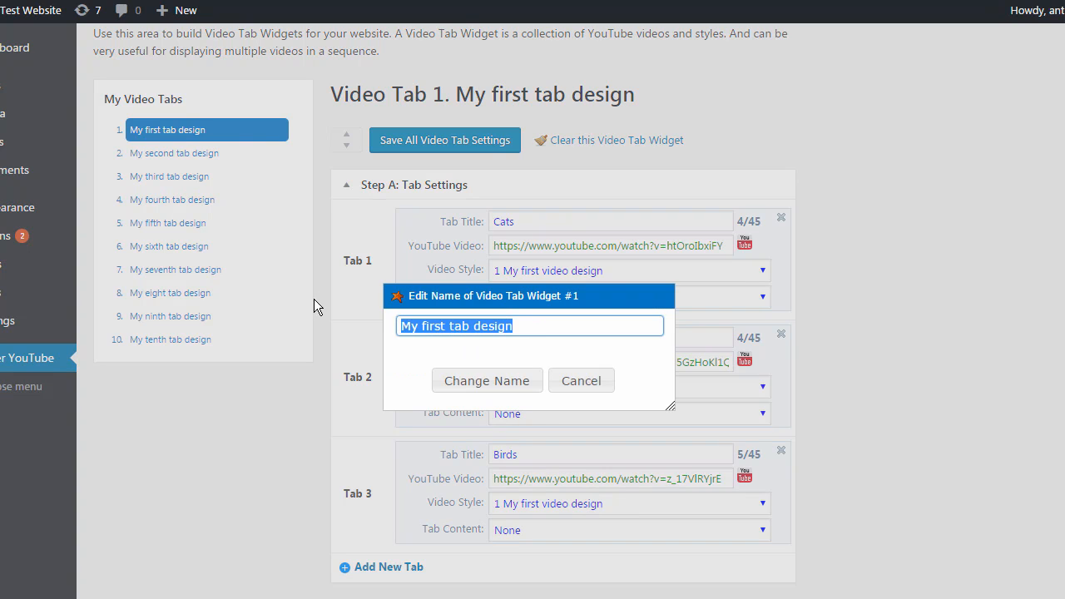
text(My pets)
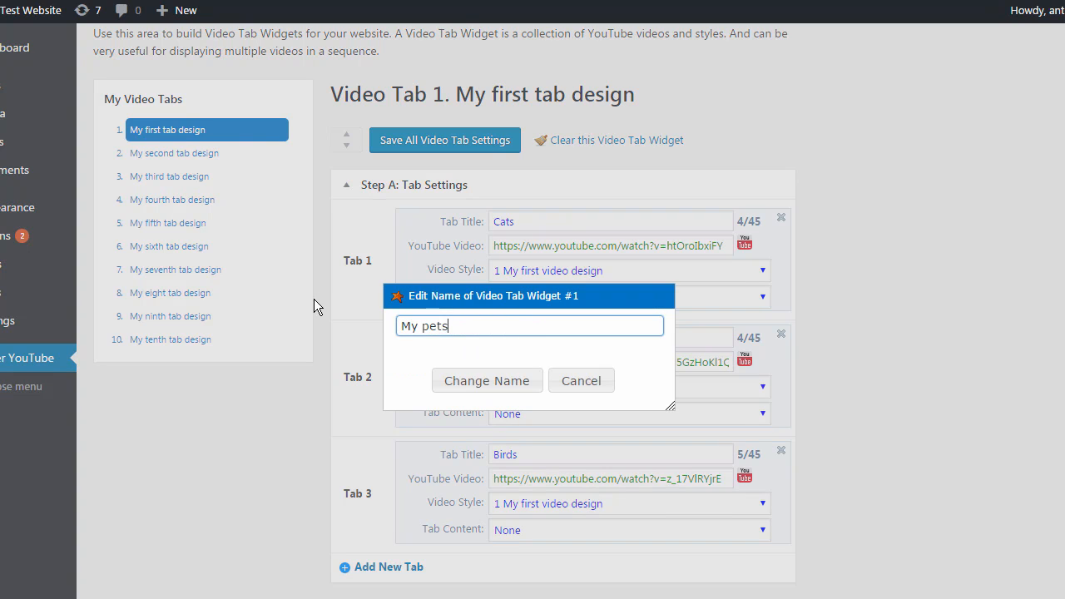
click(497, 383)
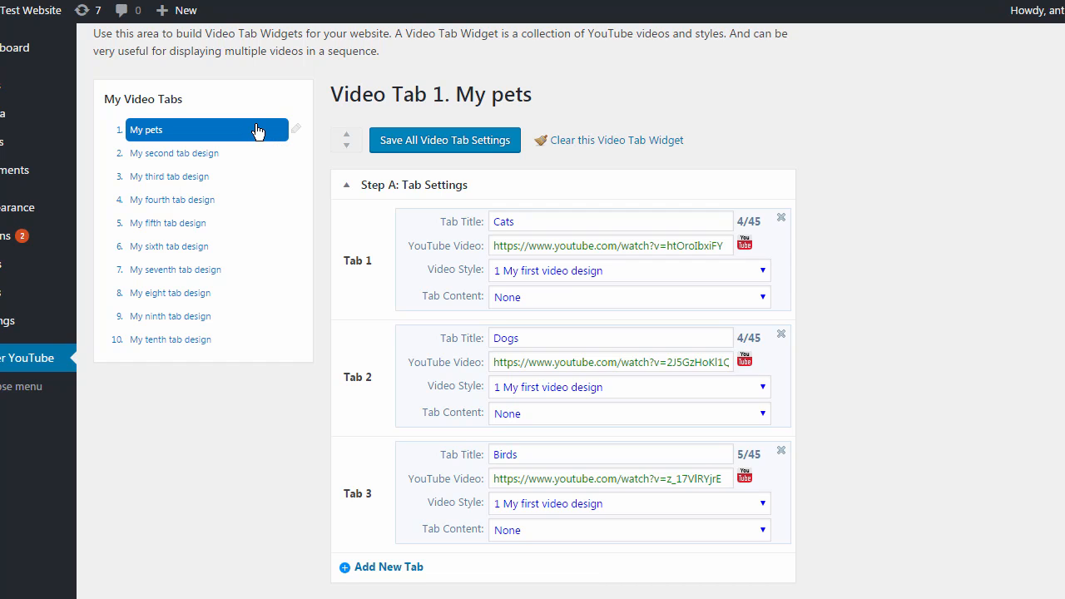
click(455, 144)
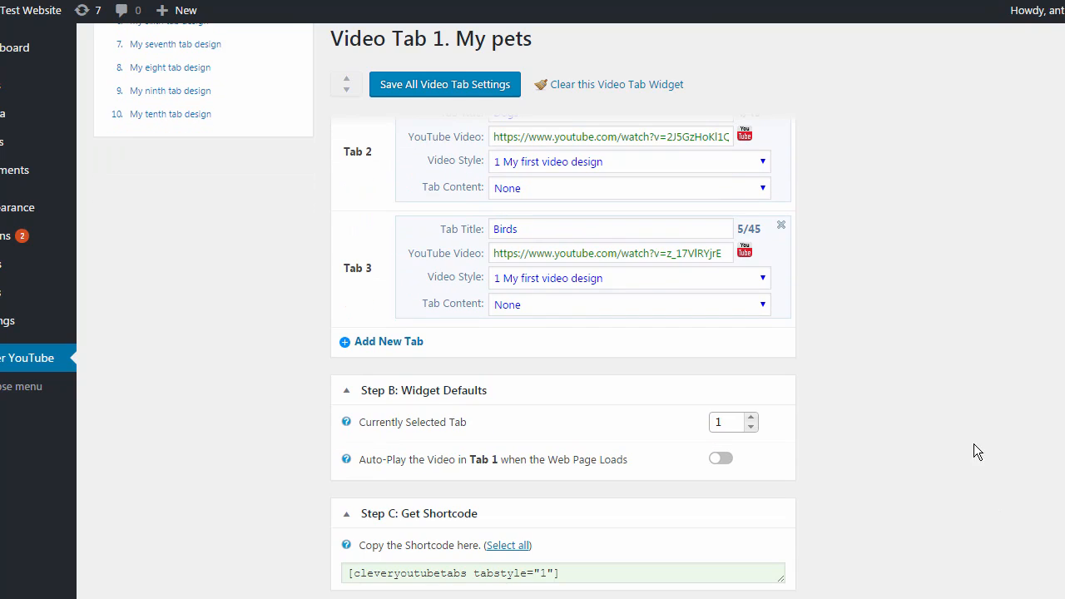
Select and copy the whole shortcode of the My pets video tab widget
click(572, 579)
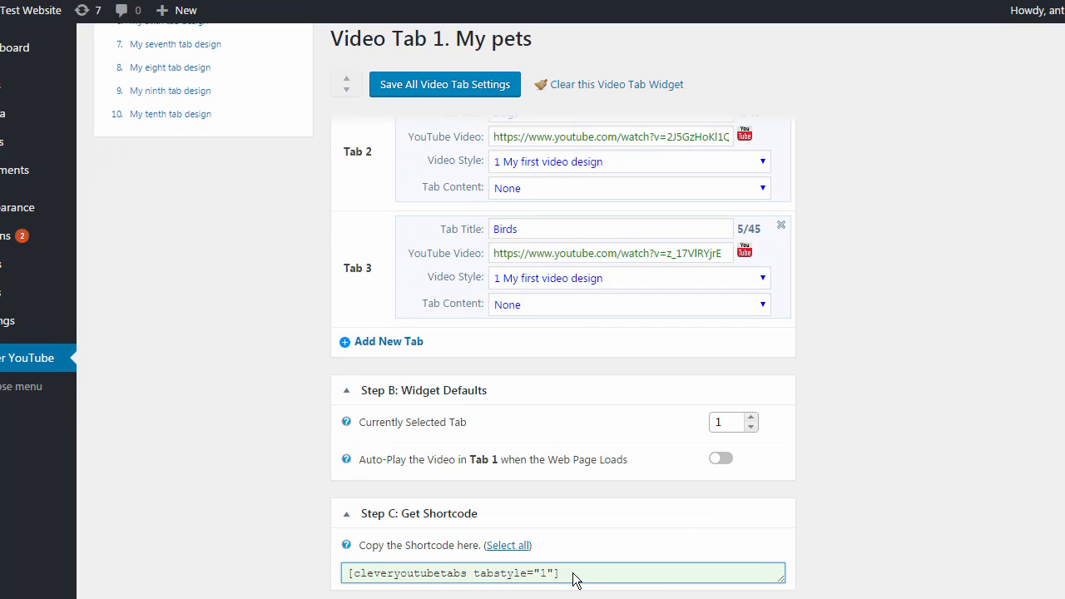
click(511, 546)
key(ctrl+c)
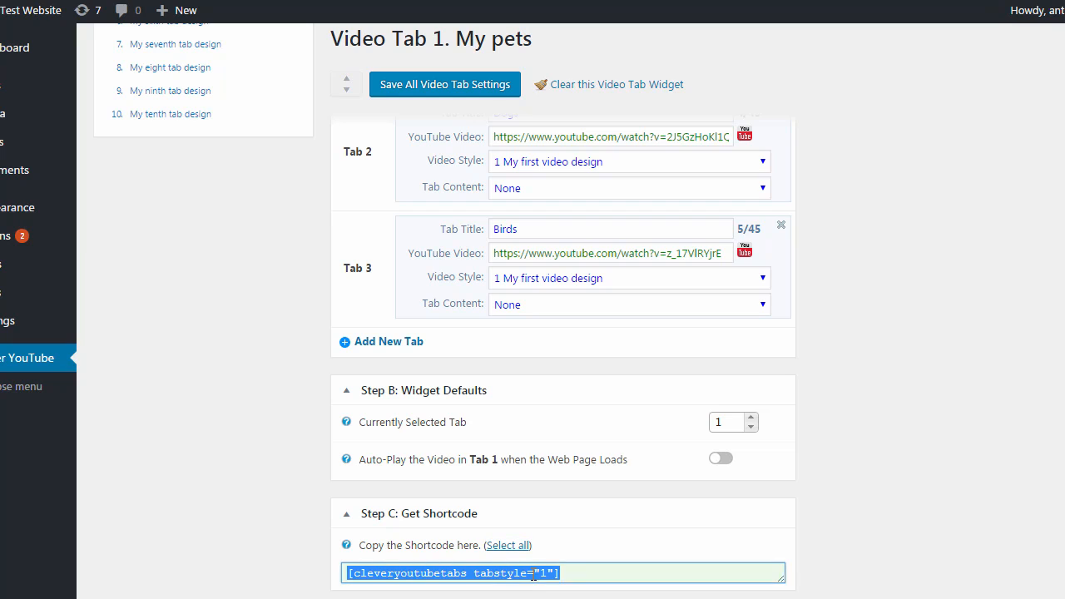
right_click(532, 577)
click(571, 589)
click(384, 574)
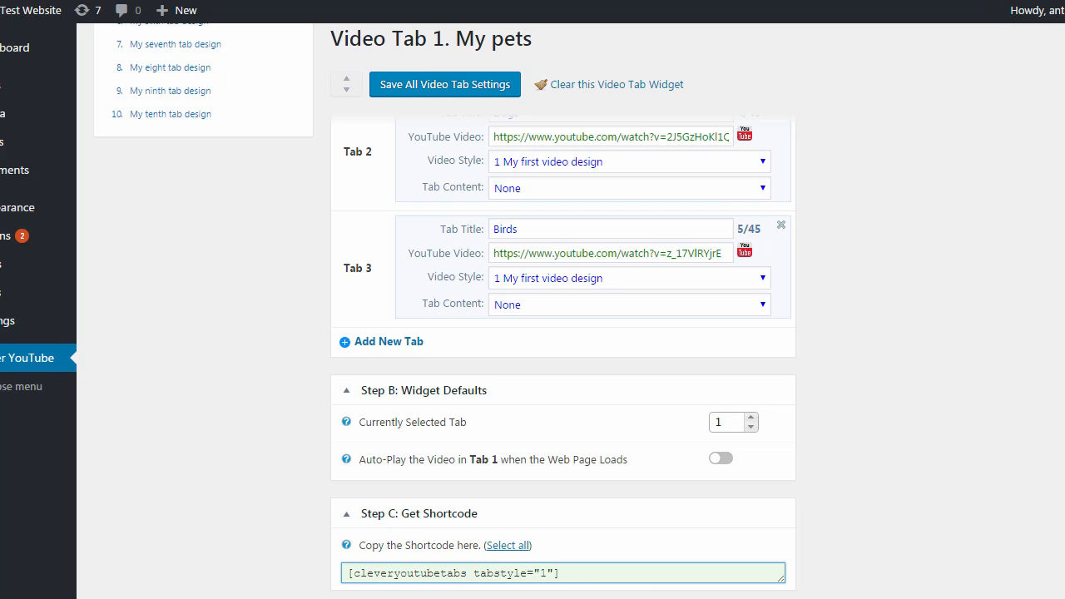
Paste the shortcode [cleveryoutubetabs tabstyle="1"] below the welcome text in the "Hello world!" post and update the post
scroll(181, 138, up, 3)
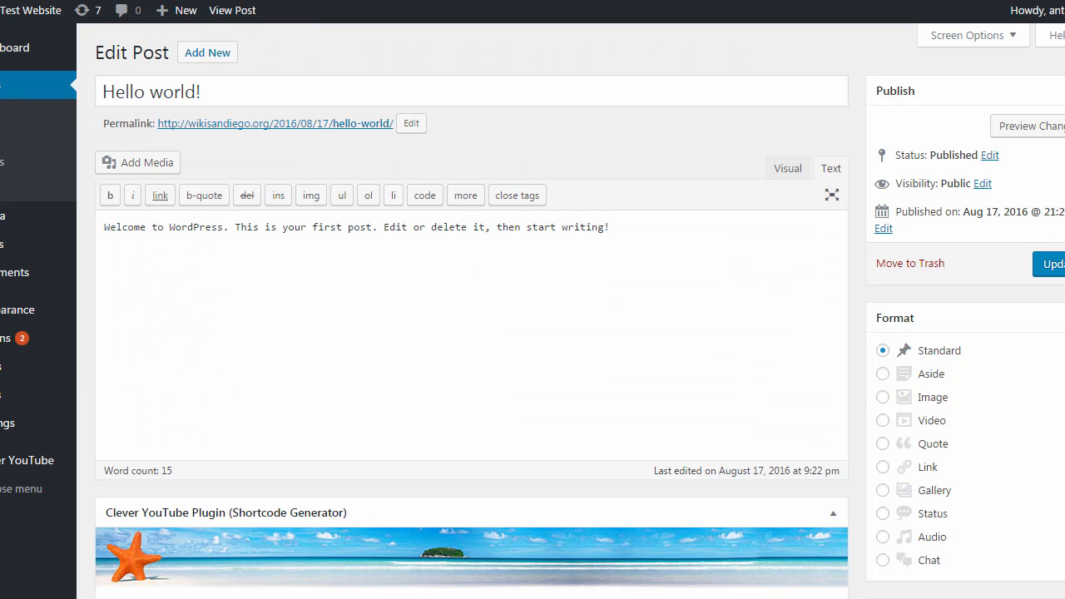
click(249, 92)
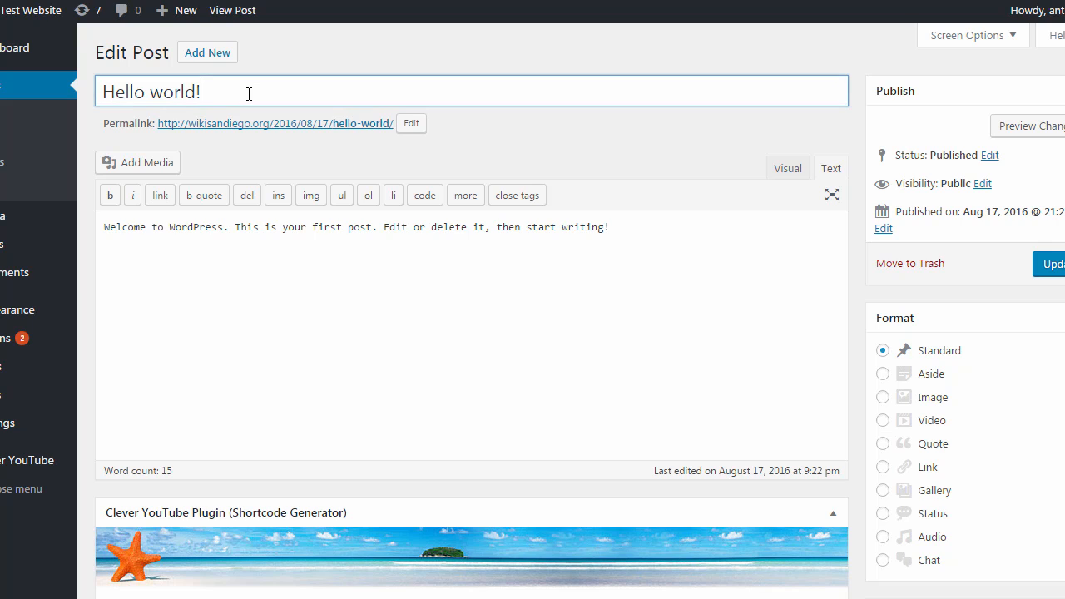
click(704, 238)
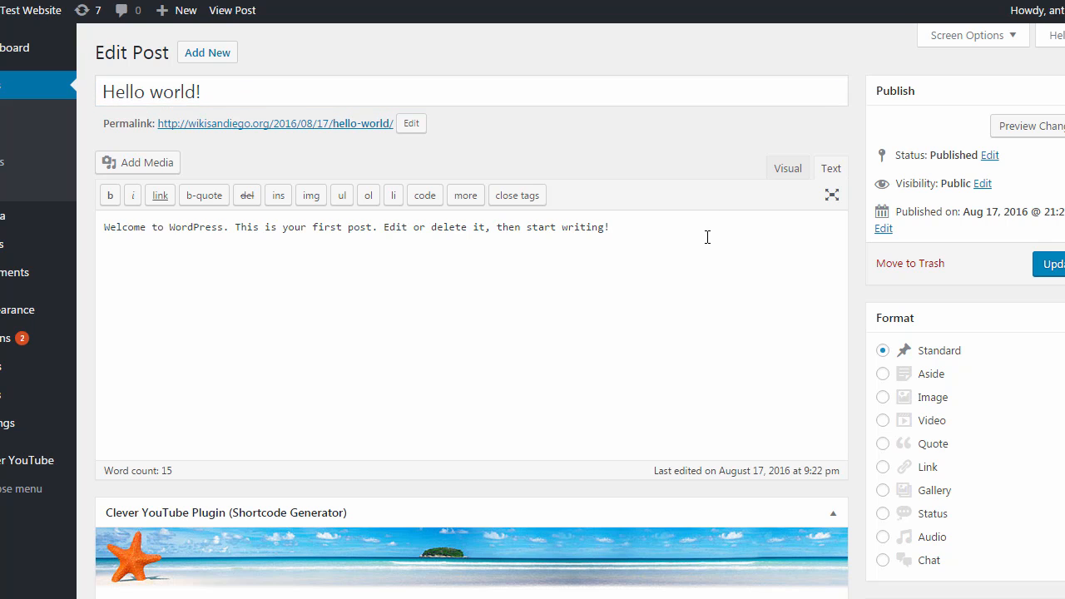
key(Return)
key(Return)
key(ctrl+v)
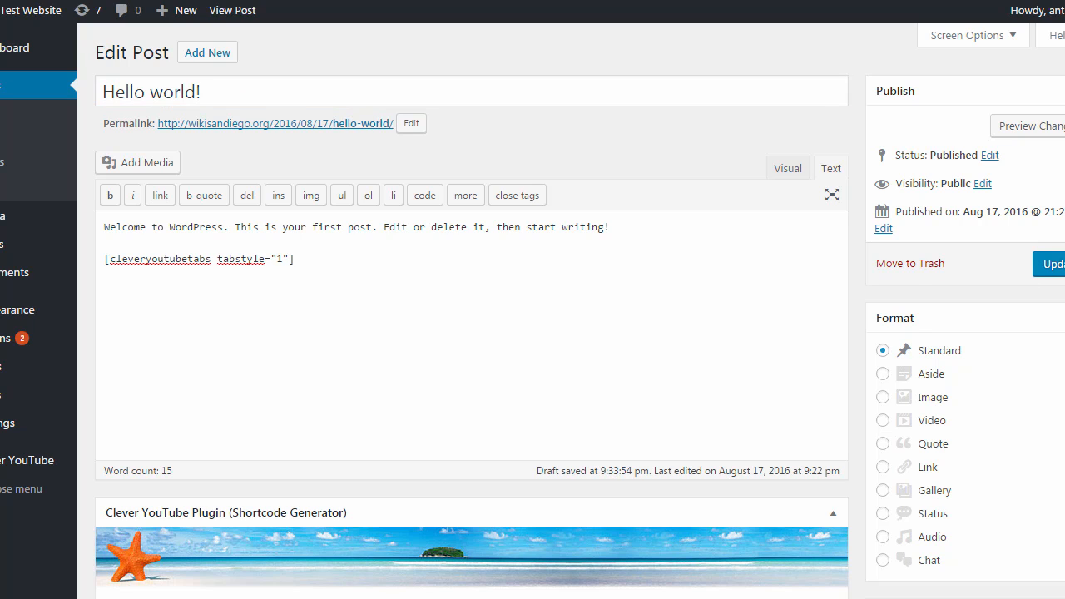
click(1029, 261)
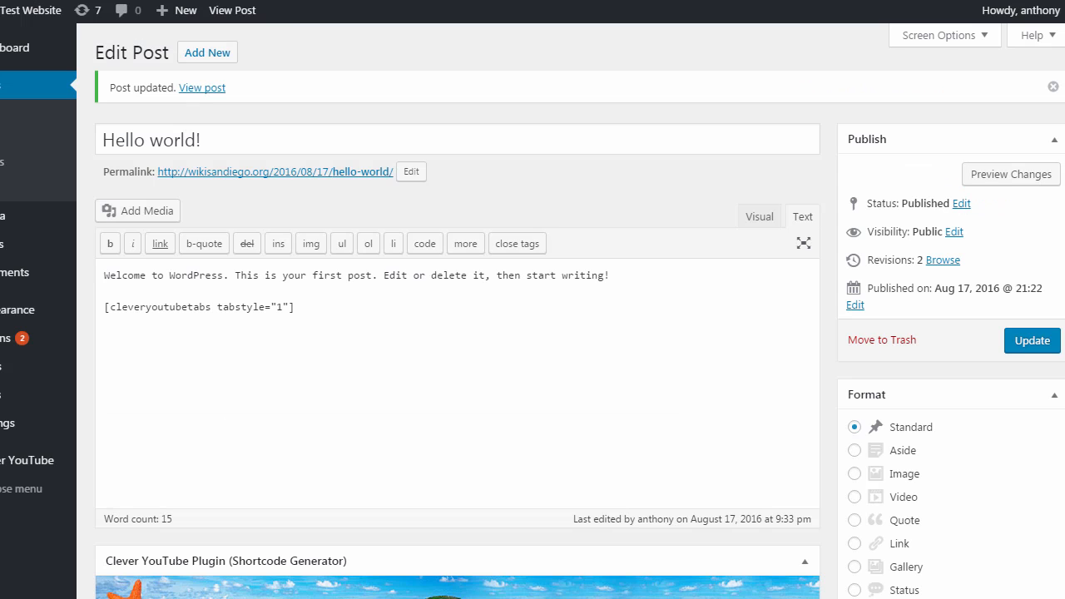
Open the published "Hello world!" post and switch its embedded video widget to the Dogs tab
click(313, 171)
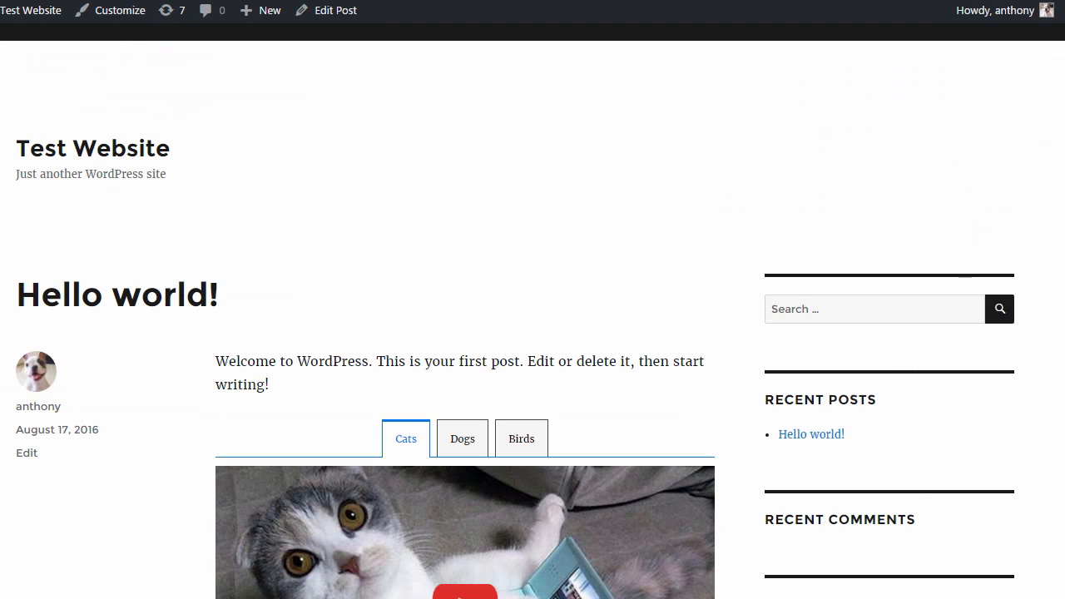
scroll(532, 366, down, 2)
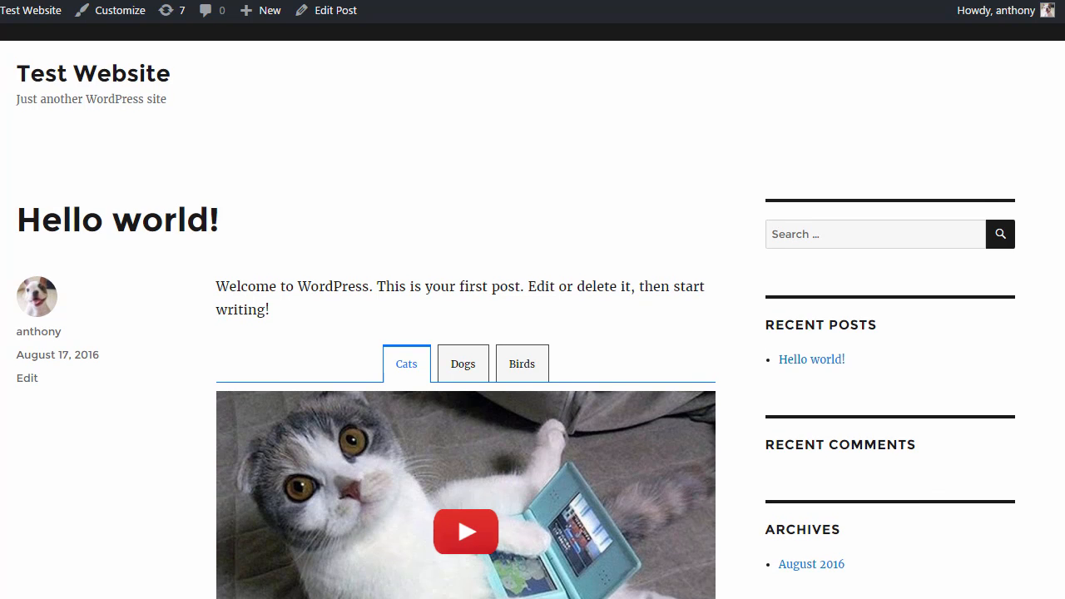
scroll(532, 332, down, 3)
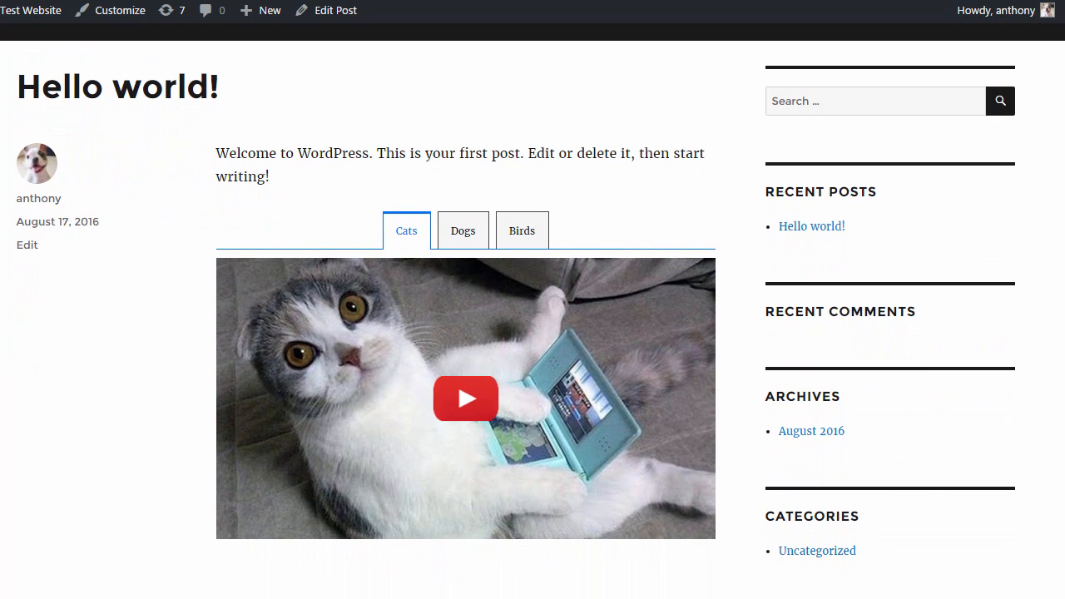
scroll(466, 333, down, 1)
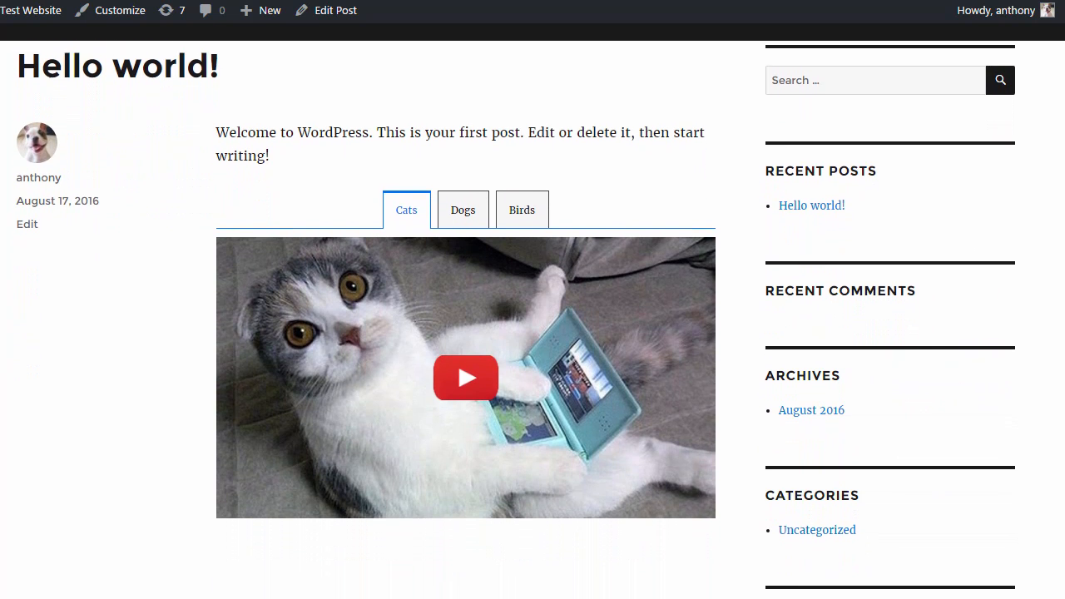
click(461, 175)
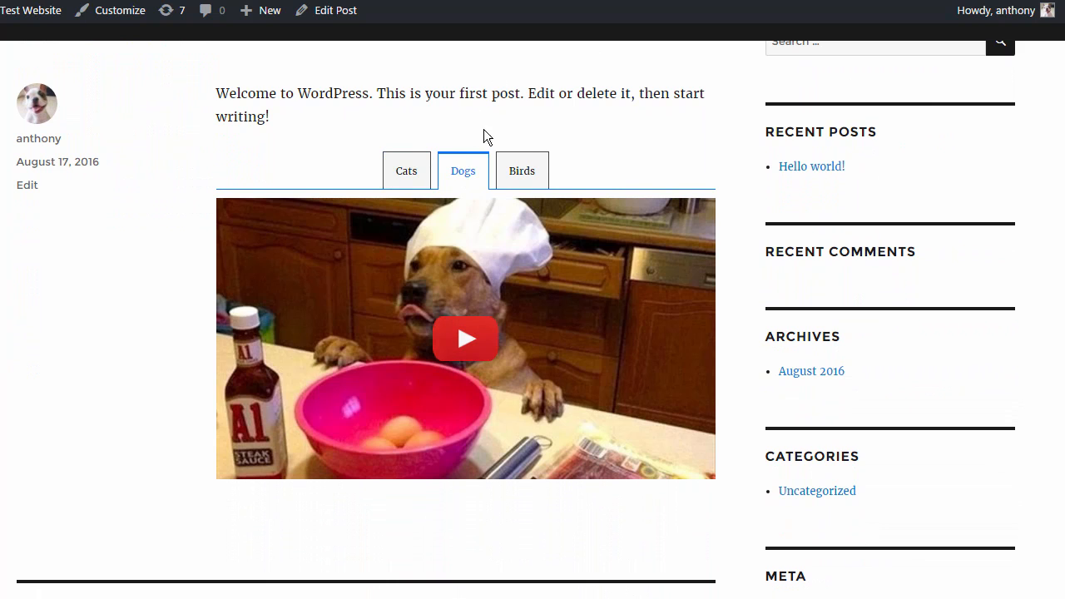
Check tab switching in the post's embedded video widget by viewing the Birds, Cats, Dogs and Birds tabs in turn
click(533, 173)
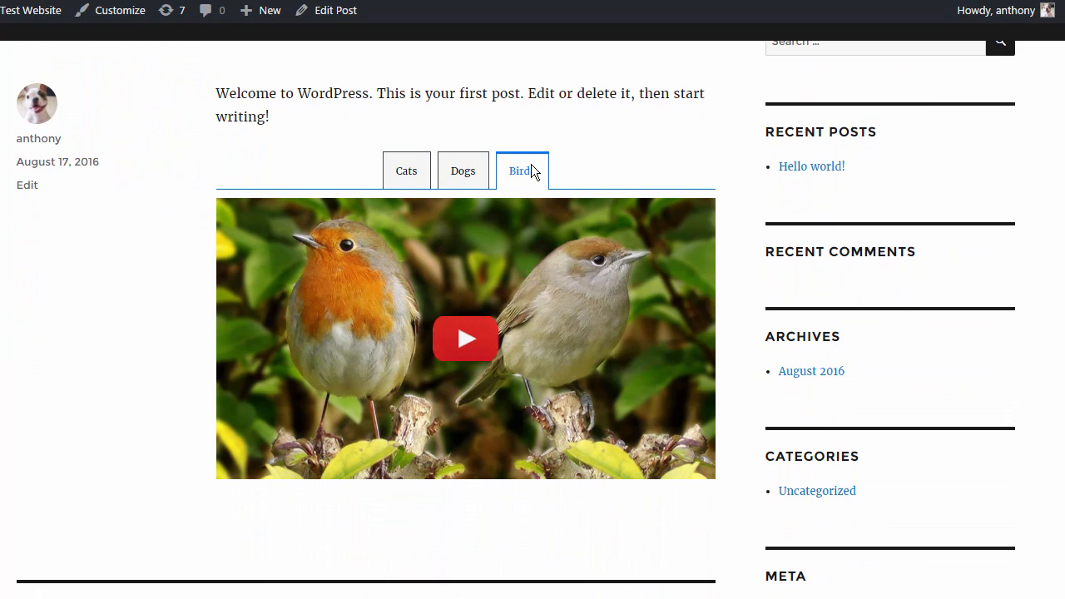
click(404, 174)
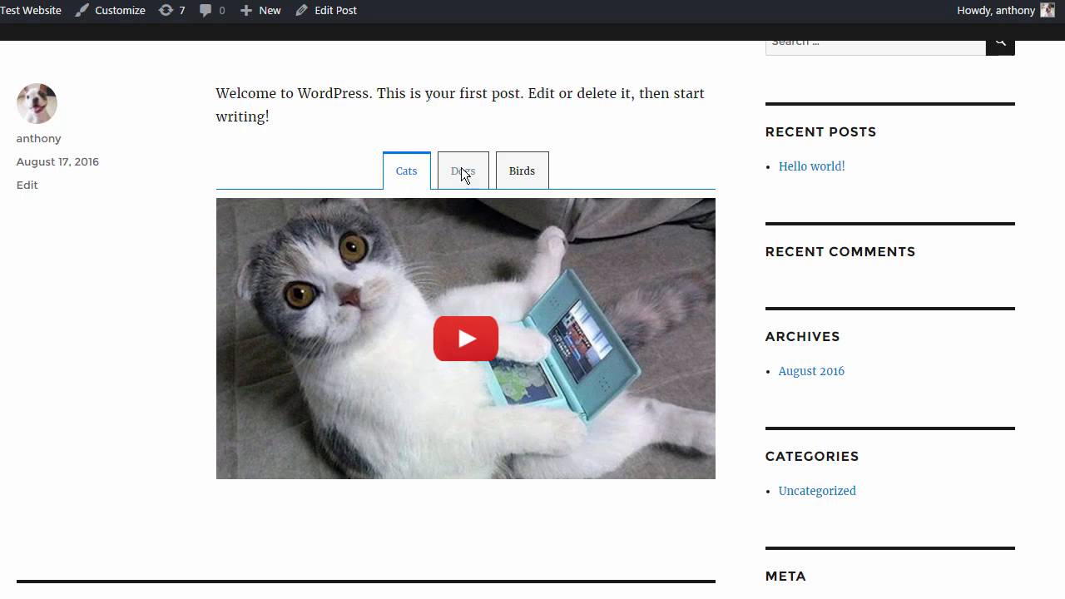
click(461, 168)
click(525, 174)
Test playback in the post's video widget by playing and pausing the Cats video and the Birds video
click(405, 171)
click(440, 350)
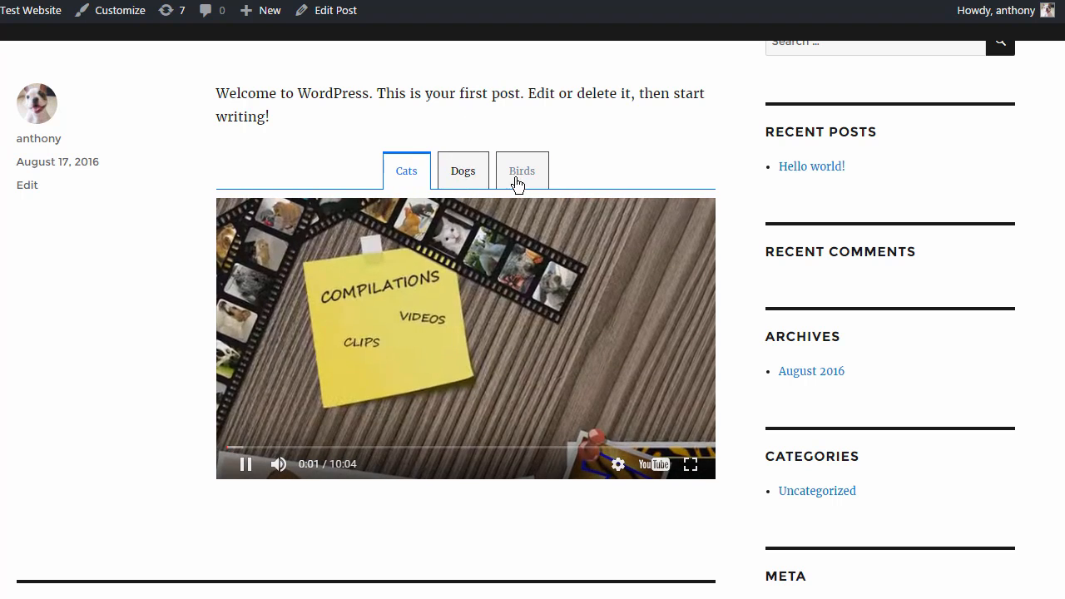
click(246, 467)
click(522, 169)
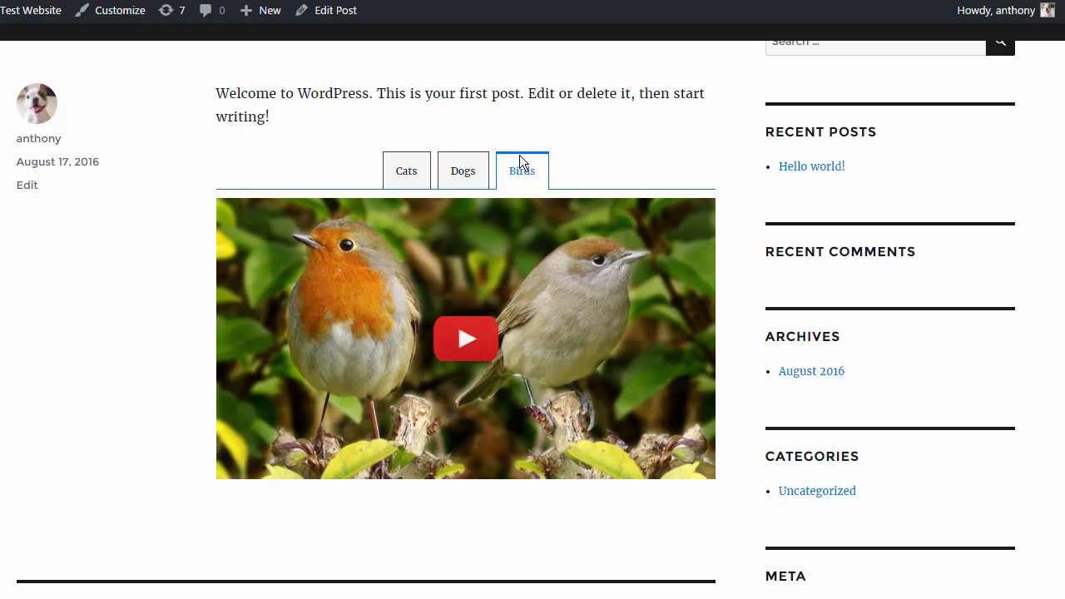
click(476, 370)
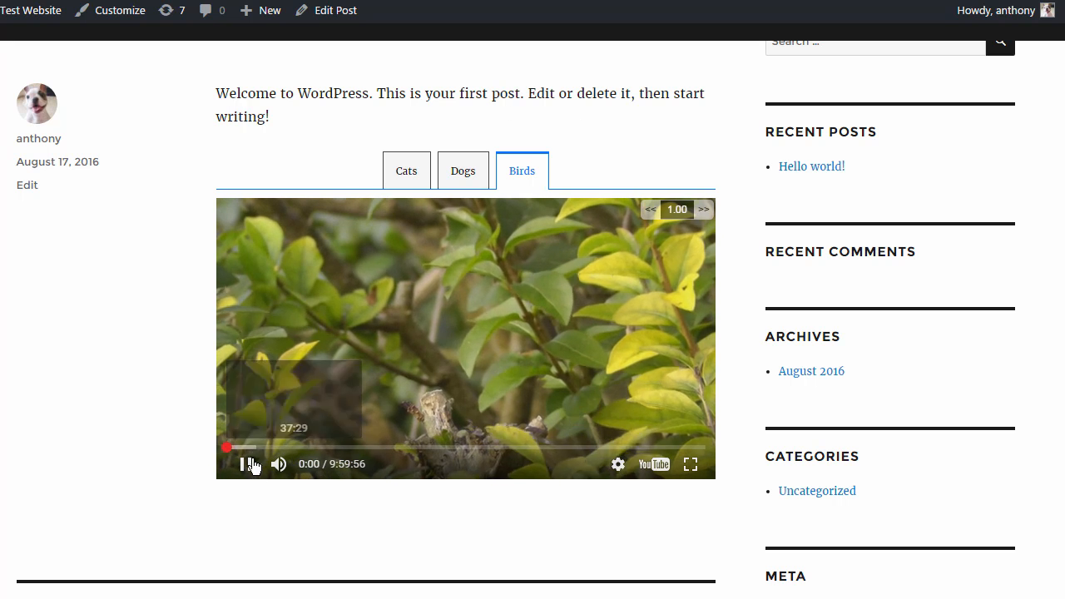
click(245, 464)
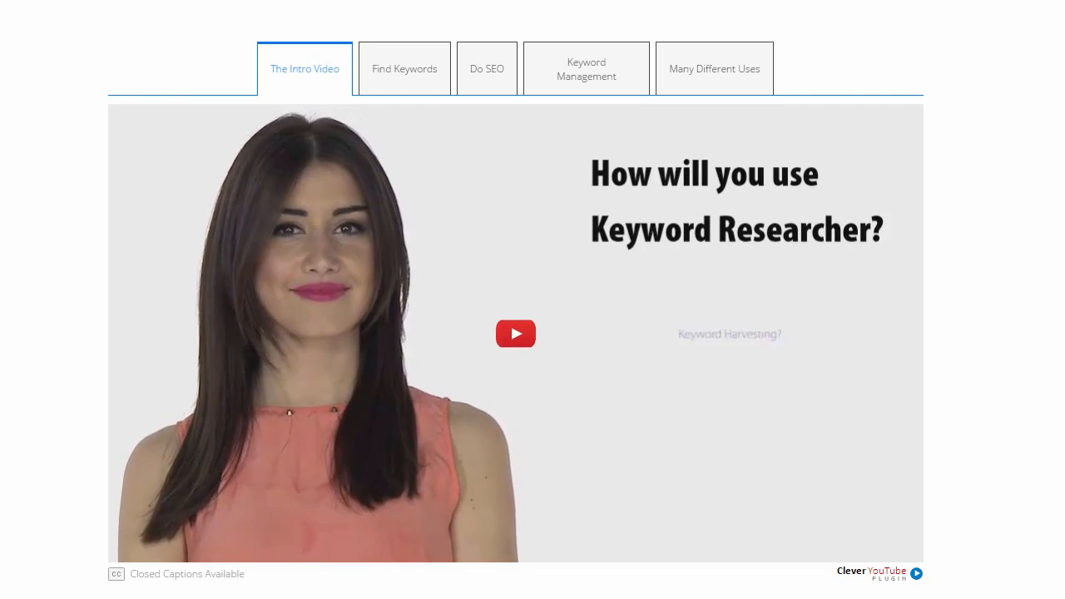
View the Keyword Researcher widget's tabs from Find Keywords through Many Different Uses, and go back through them to The Intro Video
click(395, 73)
click(493, 52)
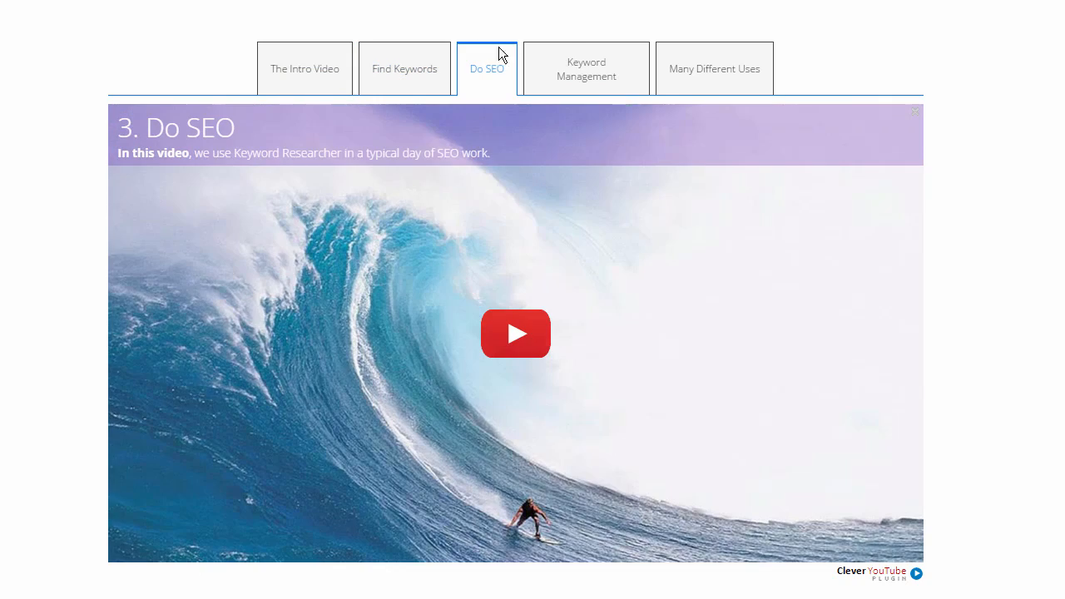
click(576, 72)
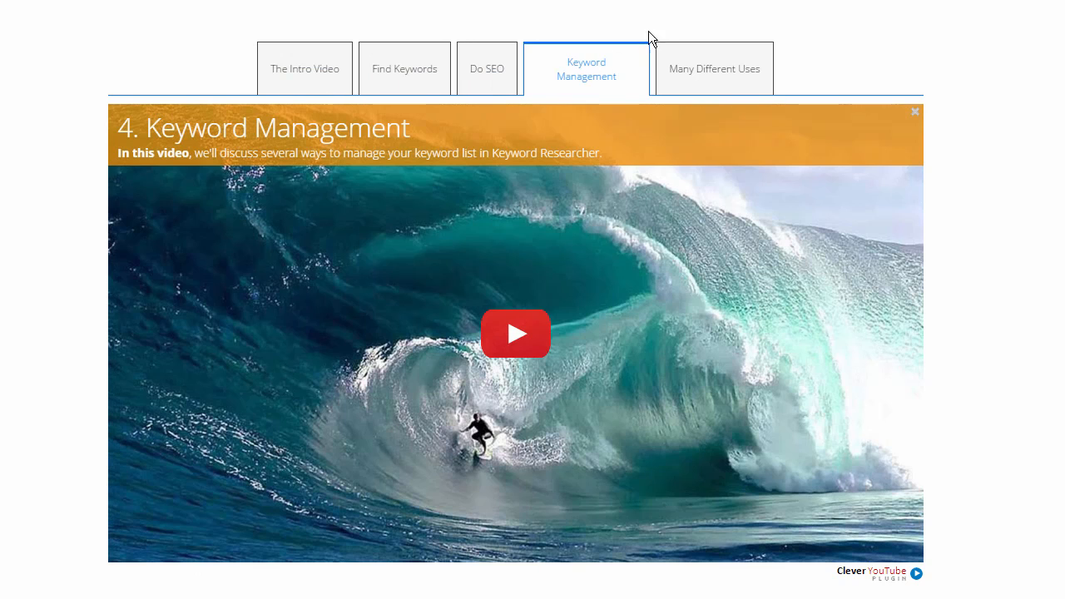
click(717, 68)
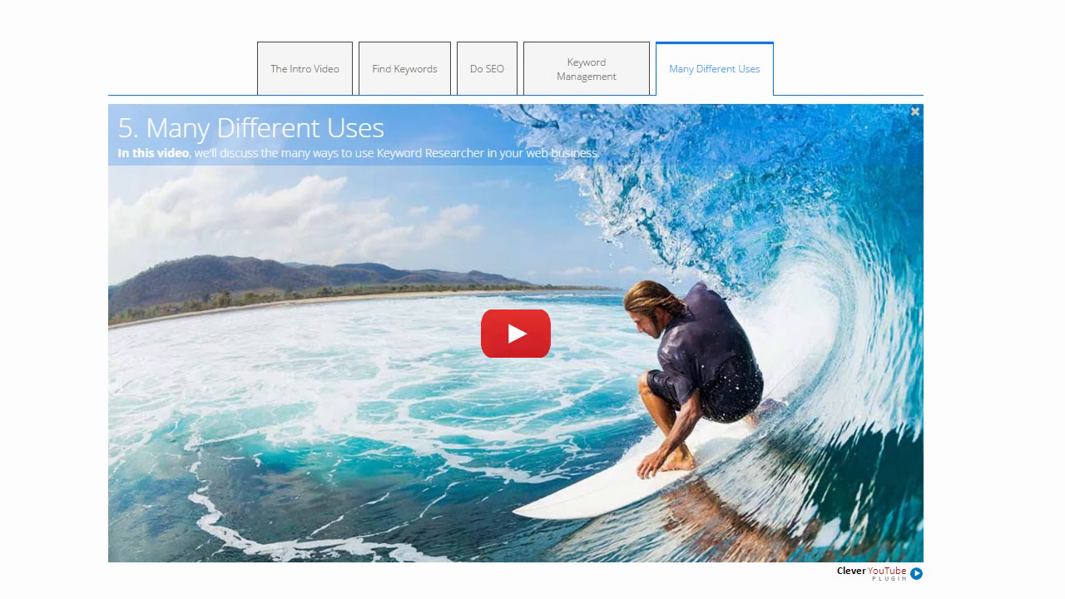
click(585, 71)
click(491, 67)
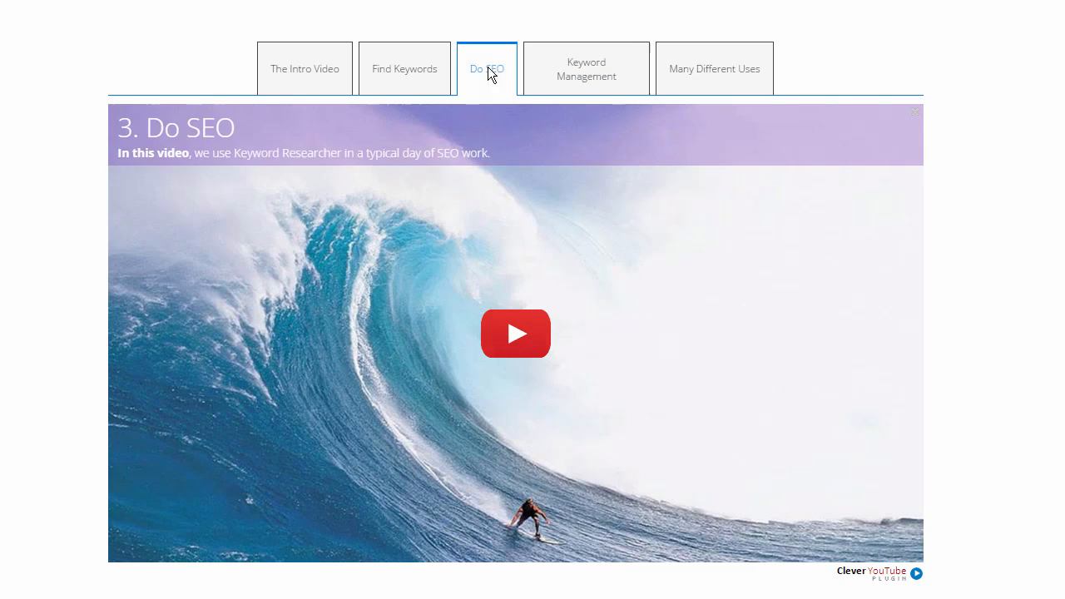
click(410, 75)
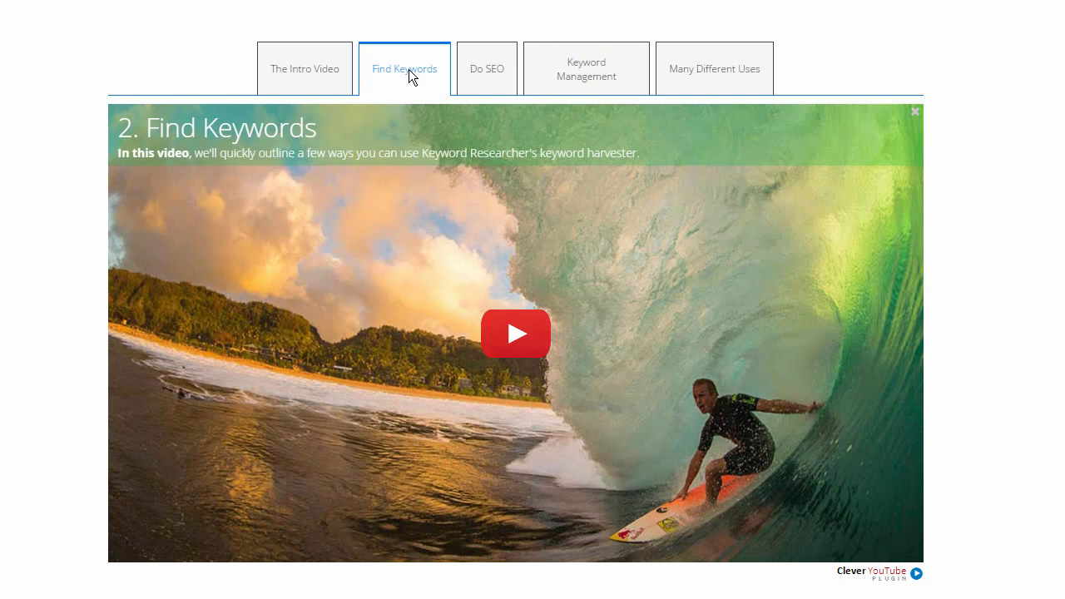
click(304, 69)
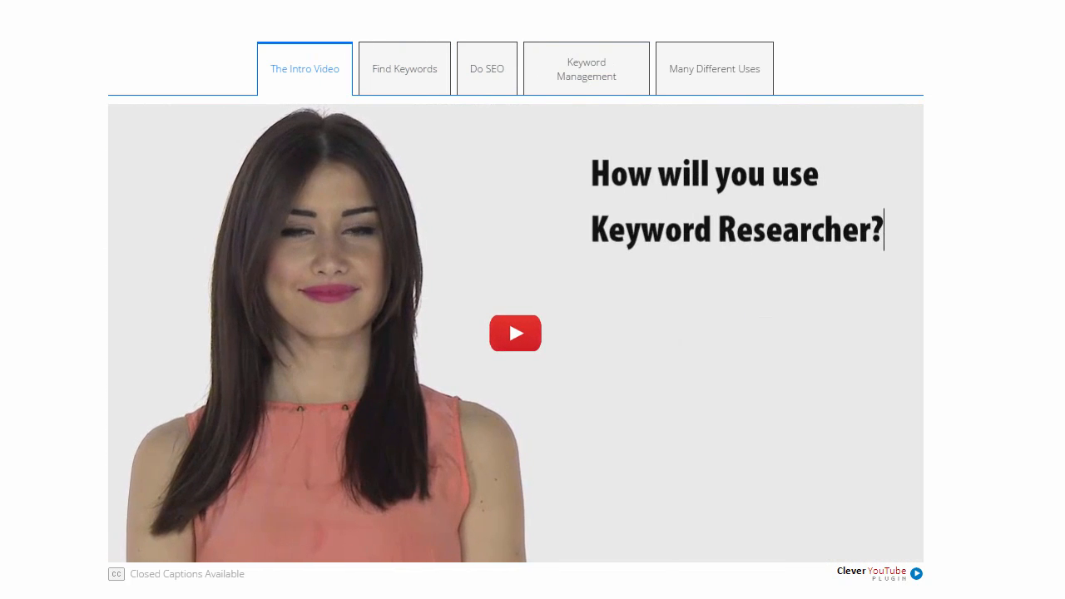
View the Find Keywords, Do SEO, Keyword Management and Many Different Uses tabs of the example widget once more in order
click(400, 66)
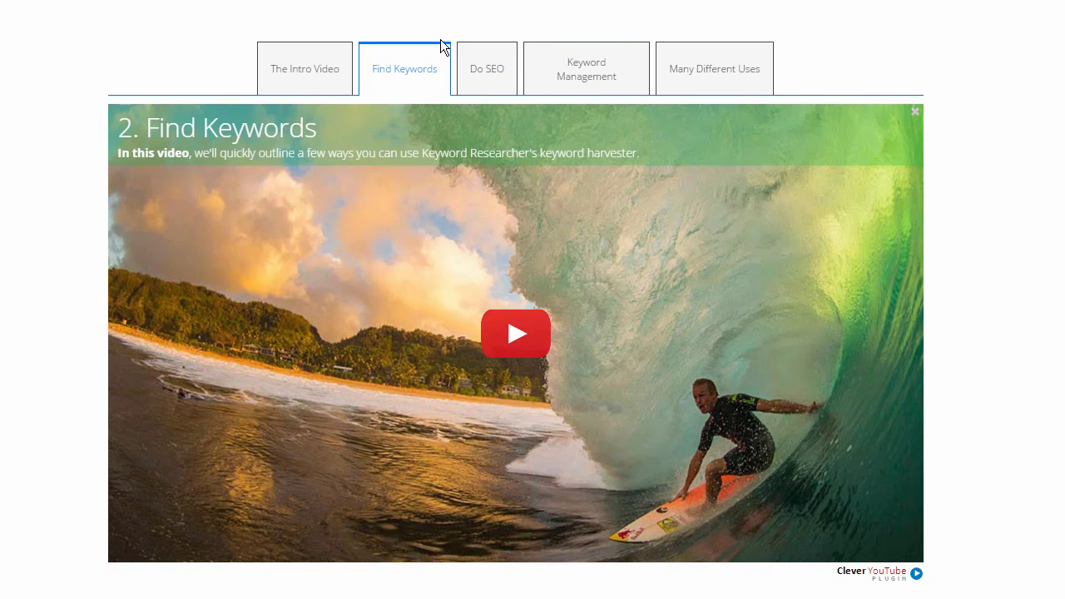
click(480, 76)
click(580, 68)
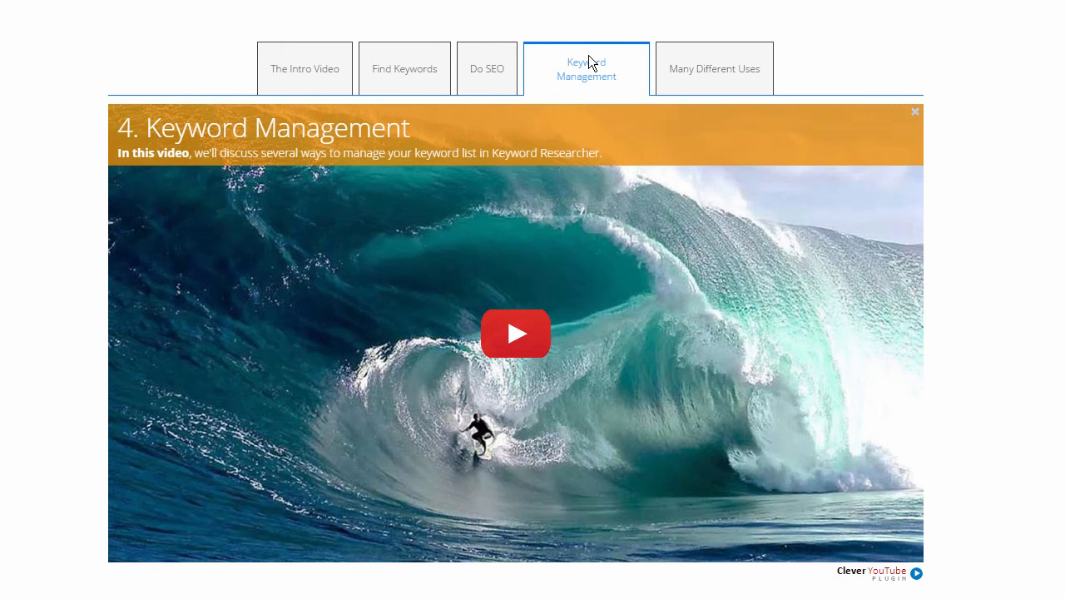
click(701, 75)
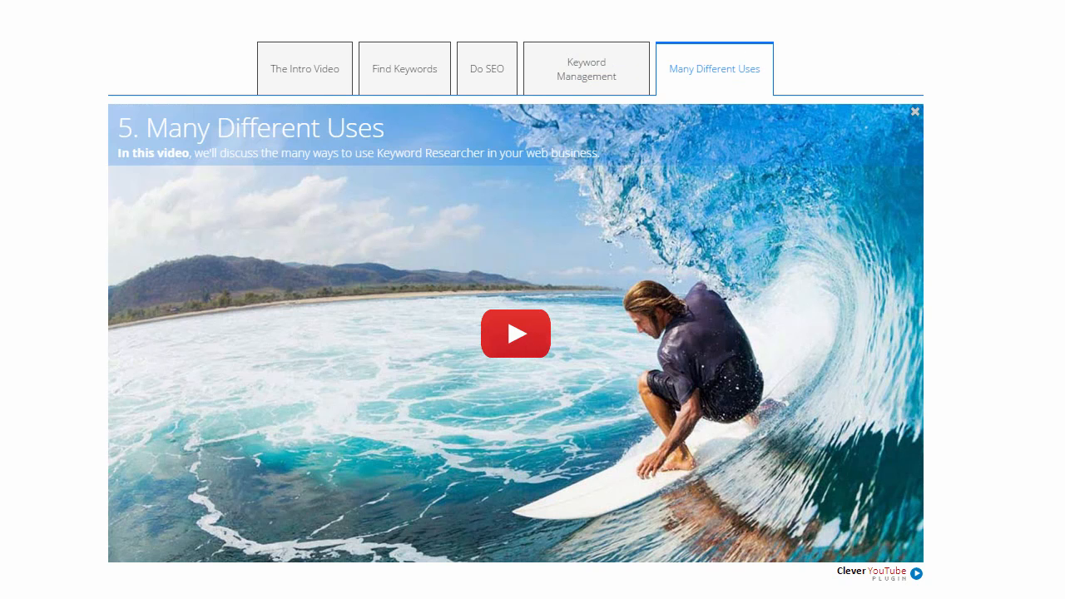